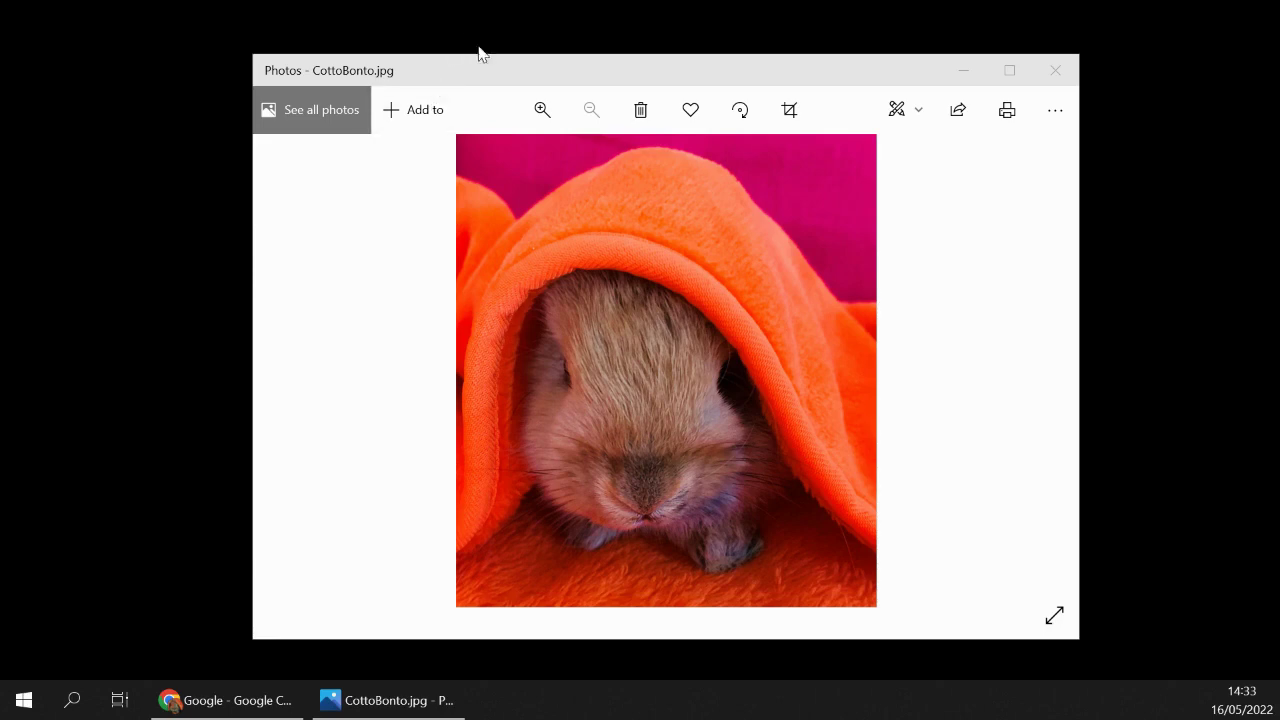
Move the Photos window right to uncover CottoBonto.jpg on the desktop and select it
left_click_drag(496, 73, 746, 108)
left_click(412, 176)
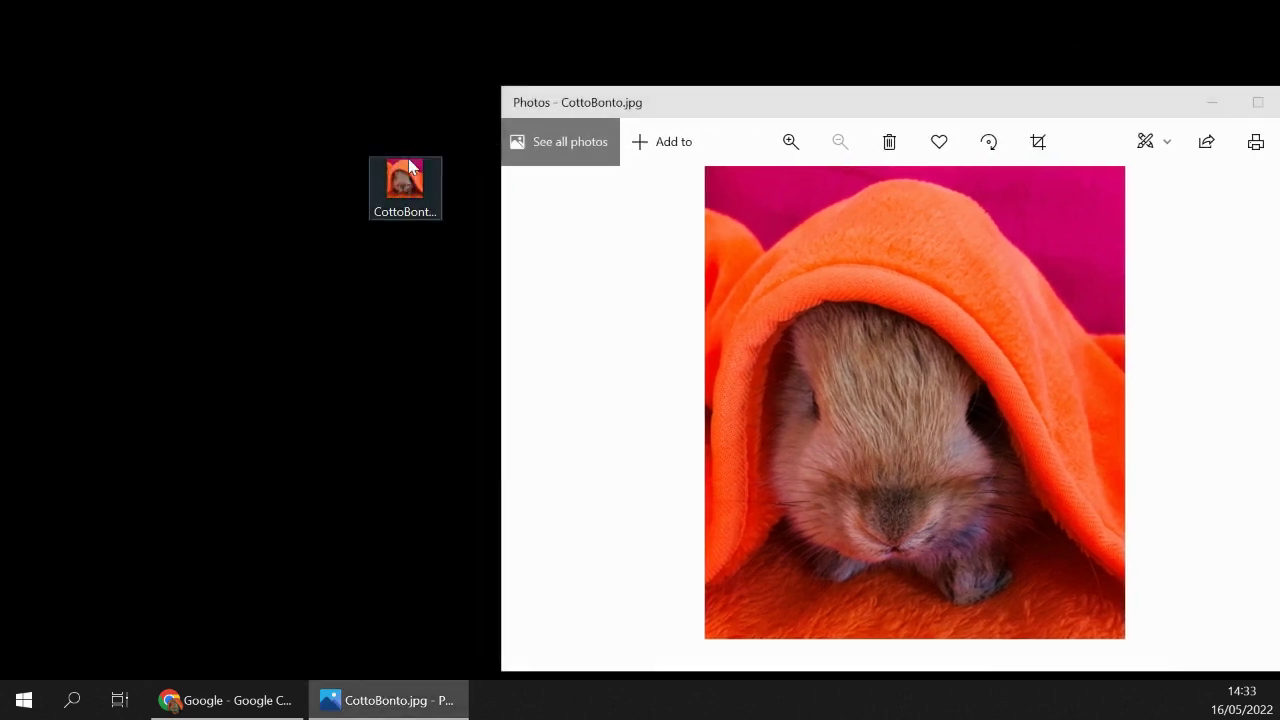
In Paint, extend the bunny canvas to 1912 × 2900 px with white space below, then save
left_click_drag(416, 176, 305, 138)
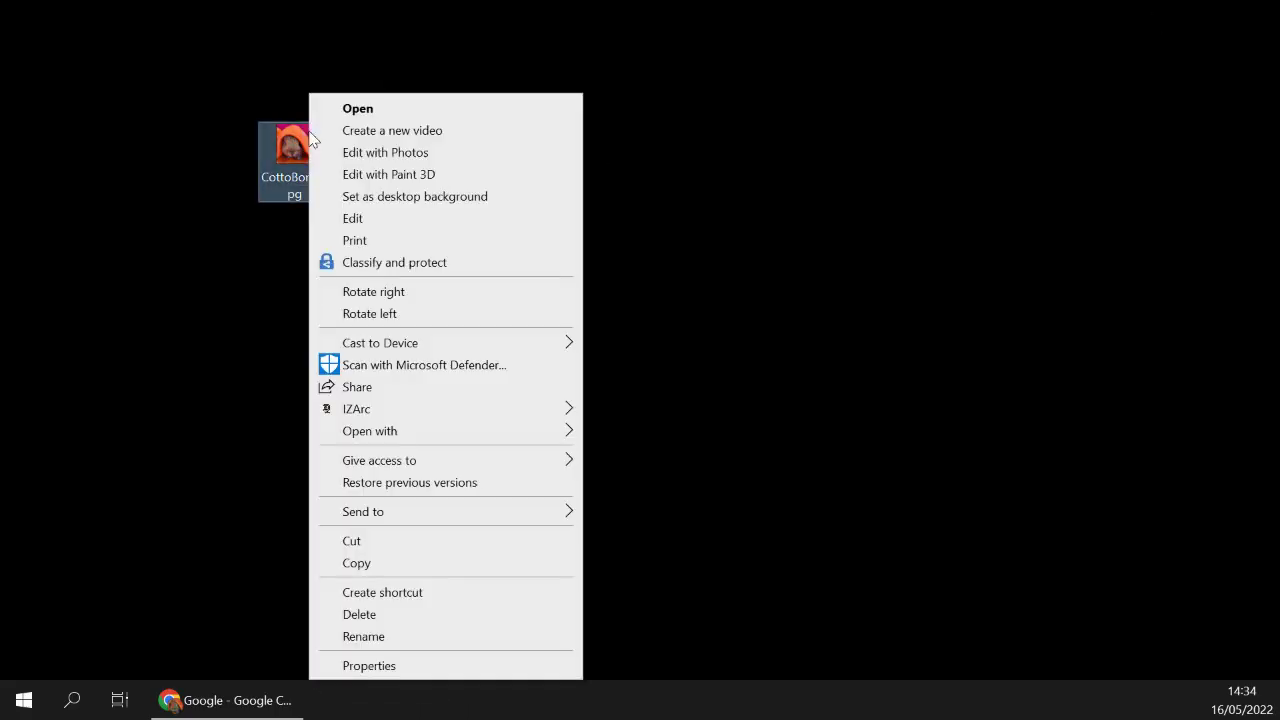
left_click(340, 219)
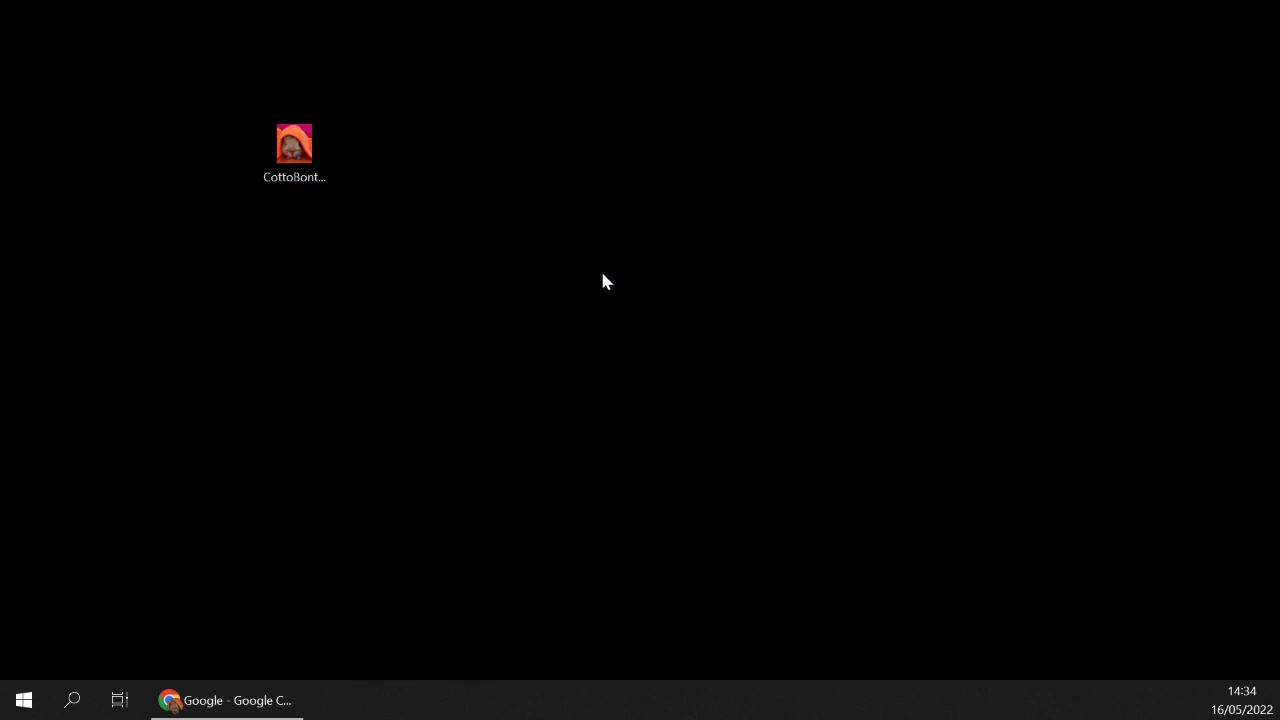
left_click_drag(205, 226, 1049, 134)
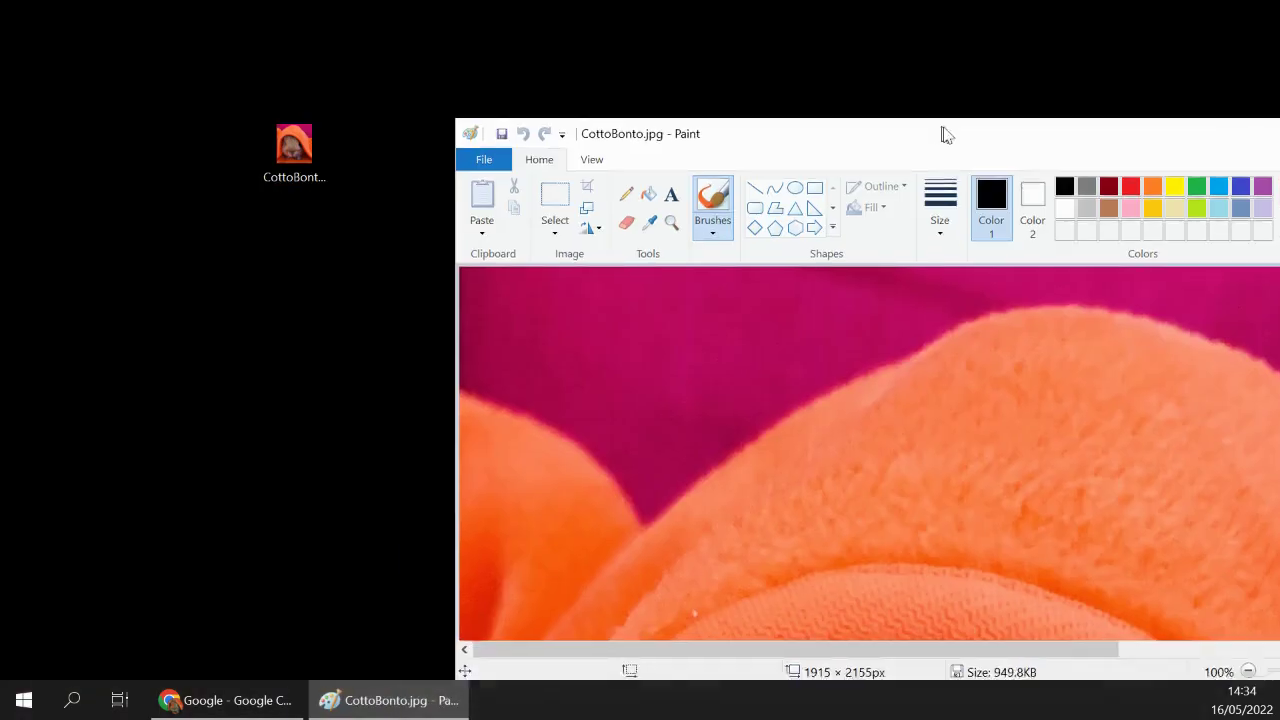
double_click(1030, 150)
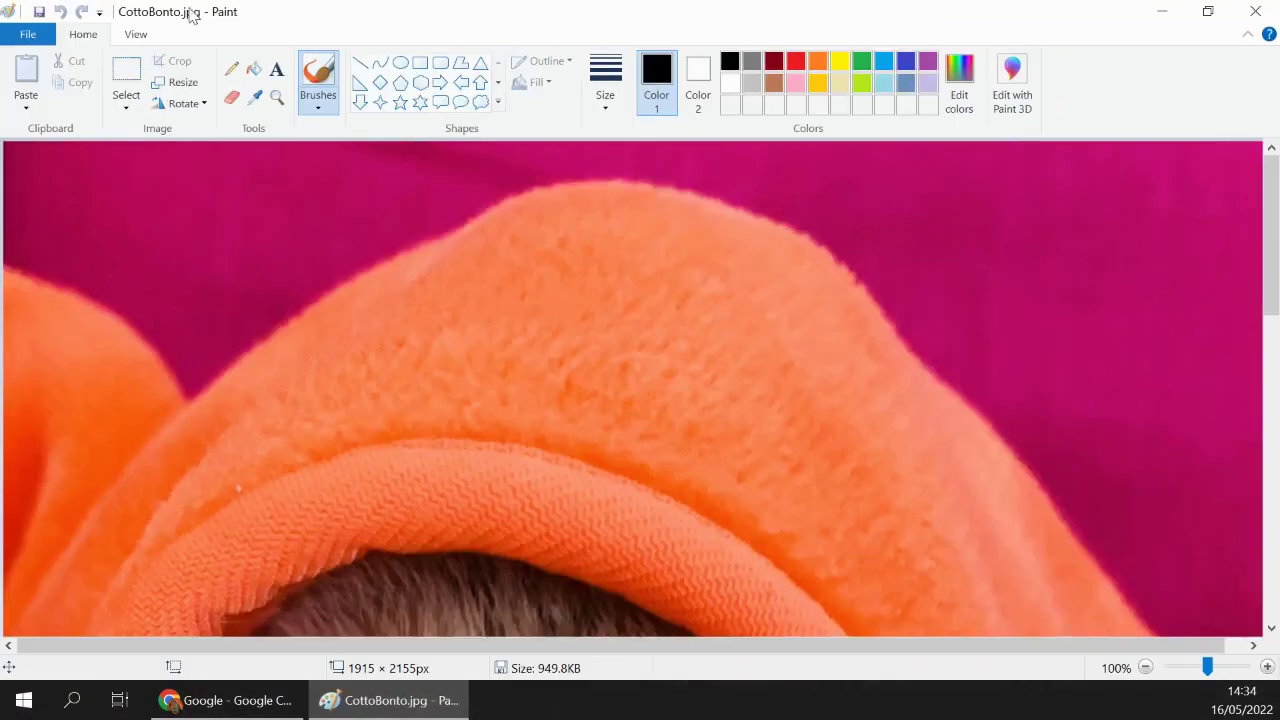
left_click(138, 34)
left_click(73, 72)
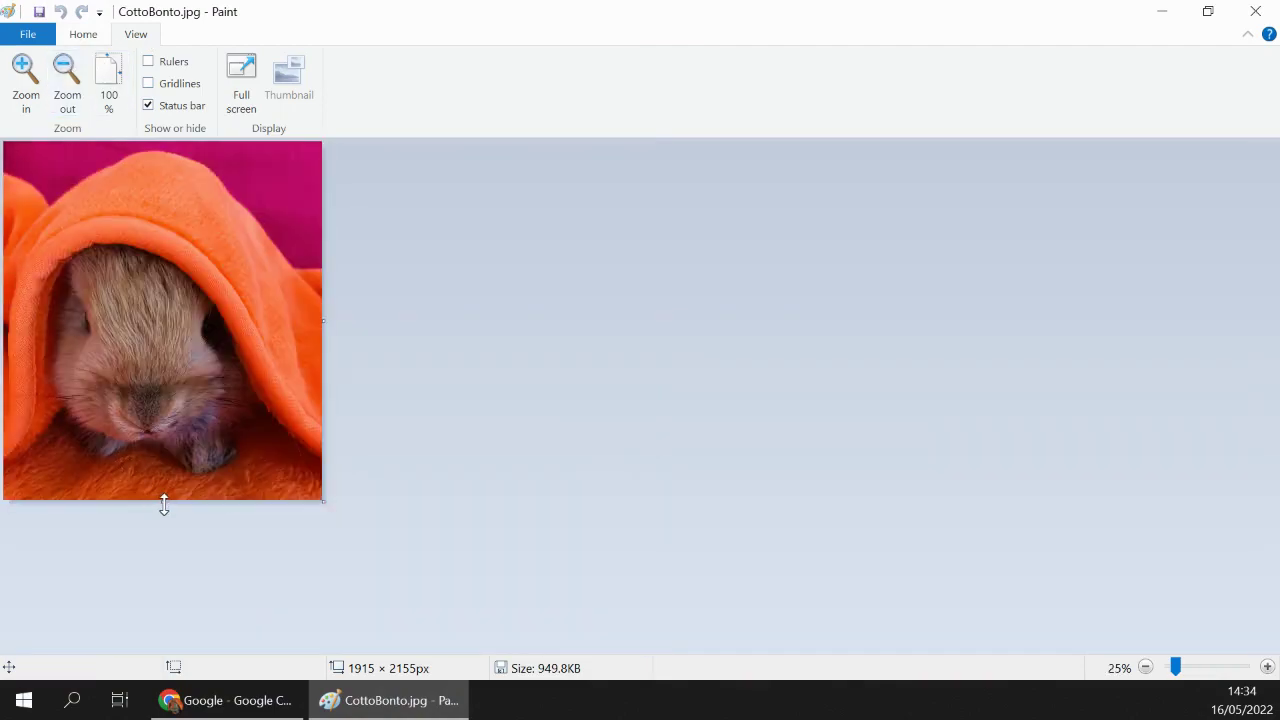
left_click_drag(164, 505, 158, 626)
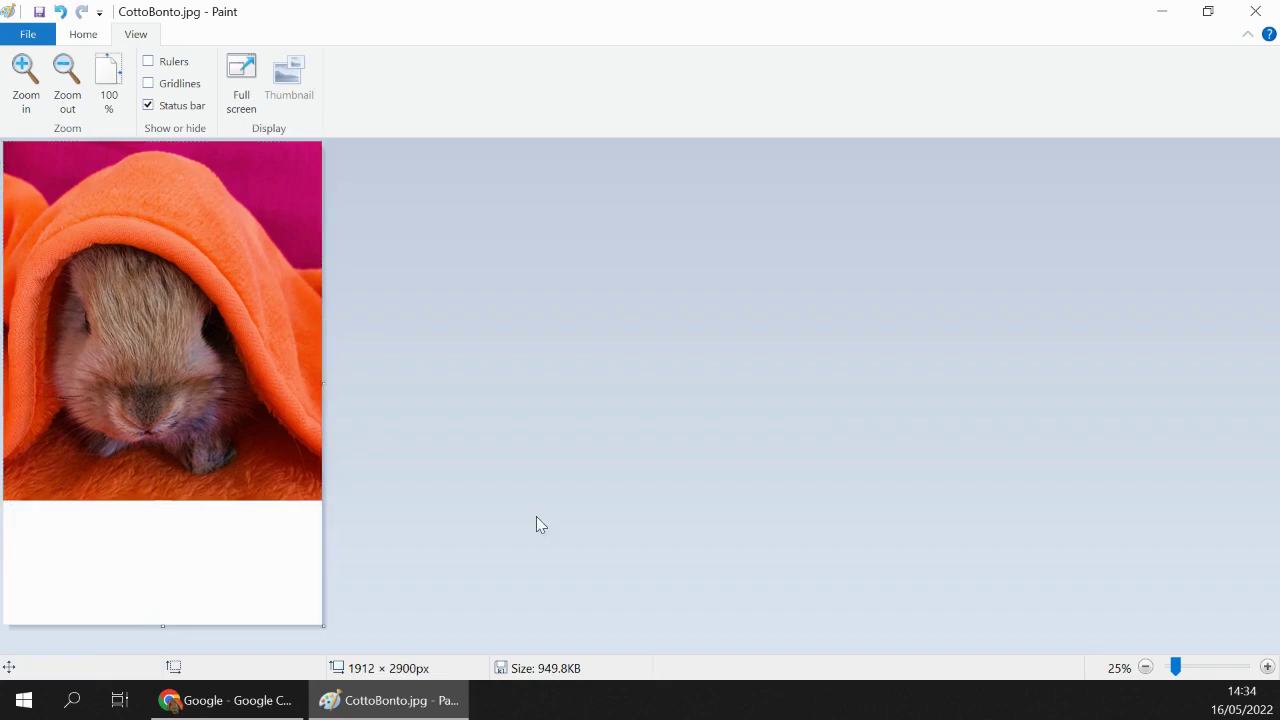
left_click(39, 12)
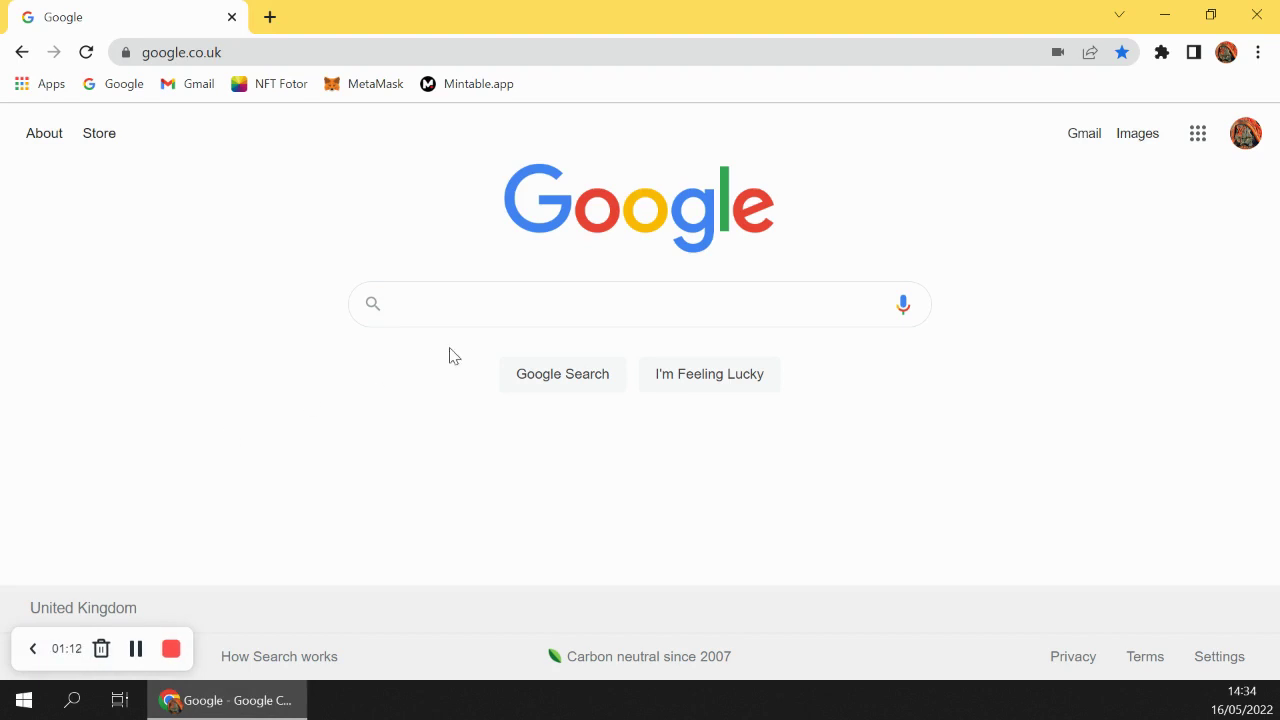
Open Fotor's GoArt NFT creator from the NFT Fotor bookmark in a new tab
left_click(275, 92)
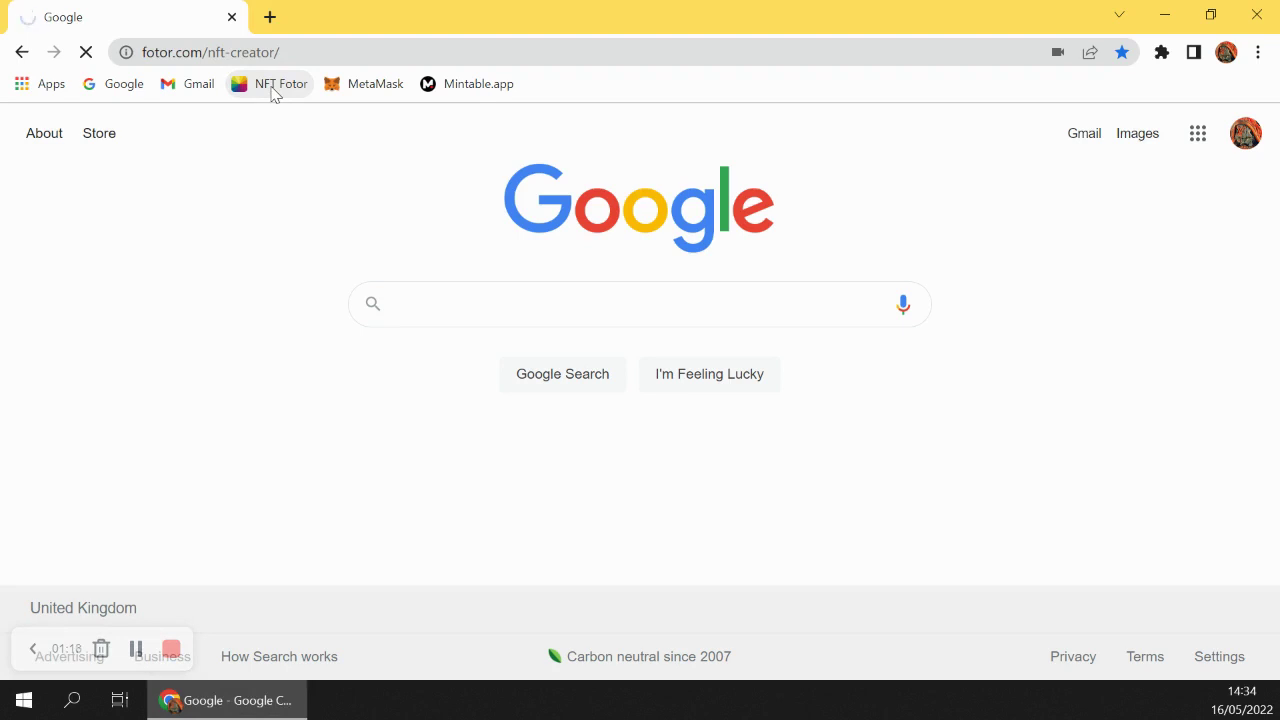
left_click(449, 303)
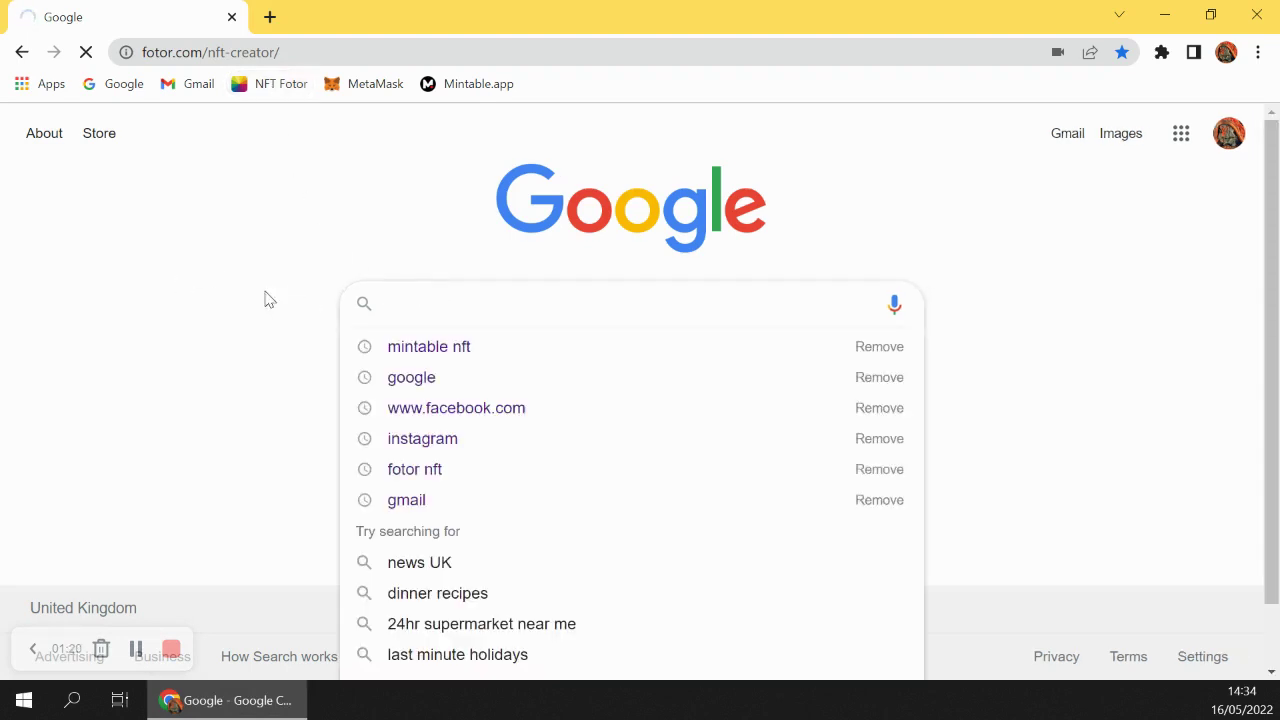
left_click(243, 302)
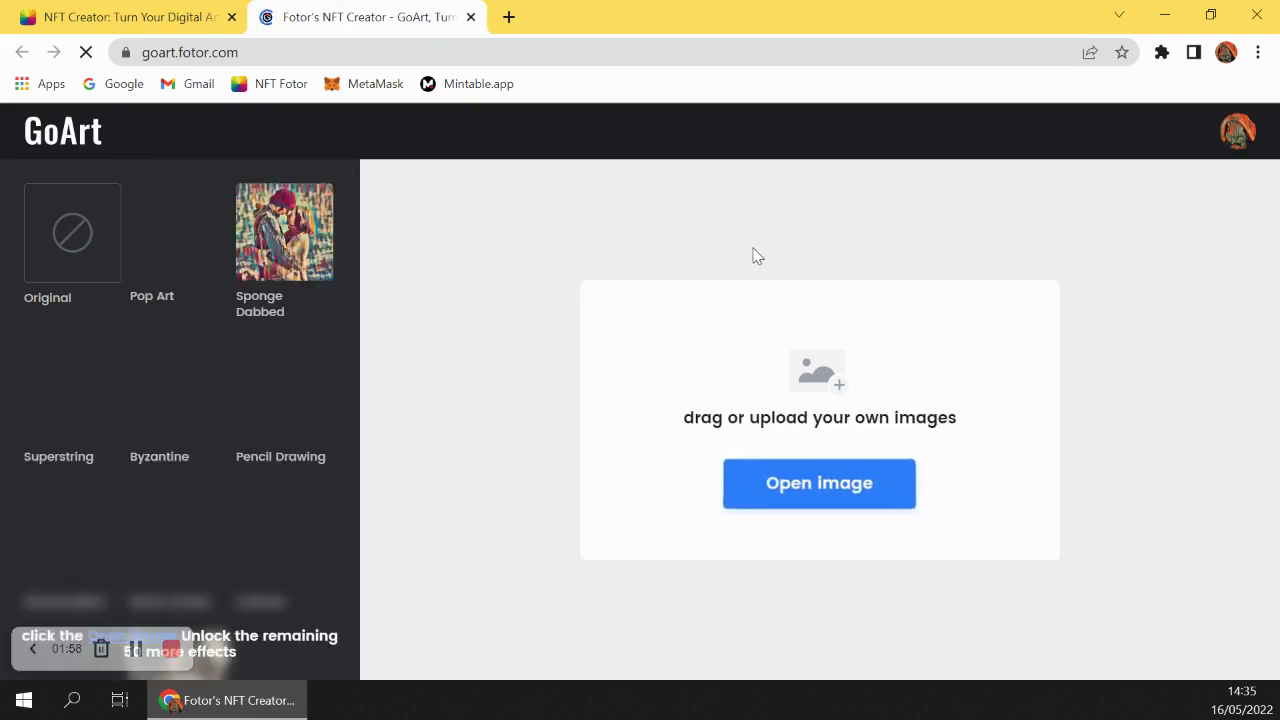
Drag CottoBonto.jpg from the desktop into GoArt's upload area to start the Pop Art render
double_click(814, 8)
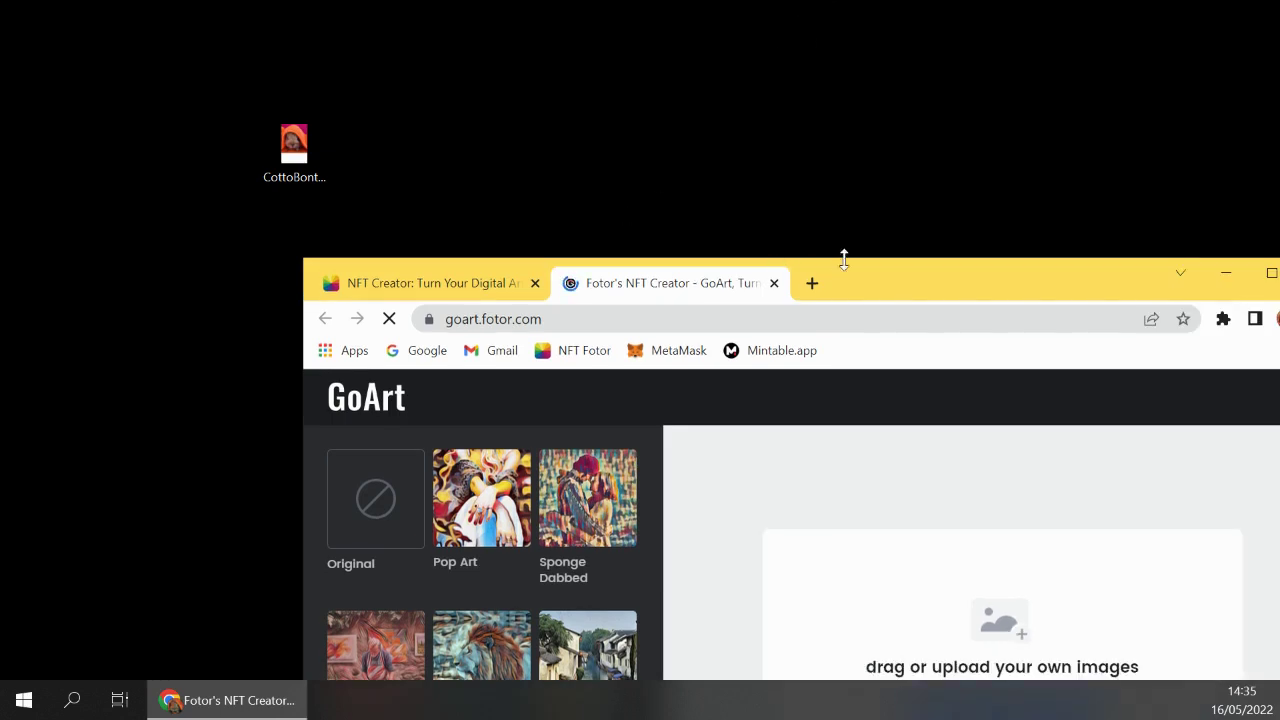
left_click_drag(870, 266, 875, 91)
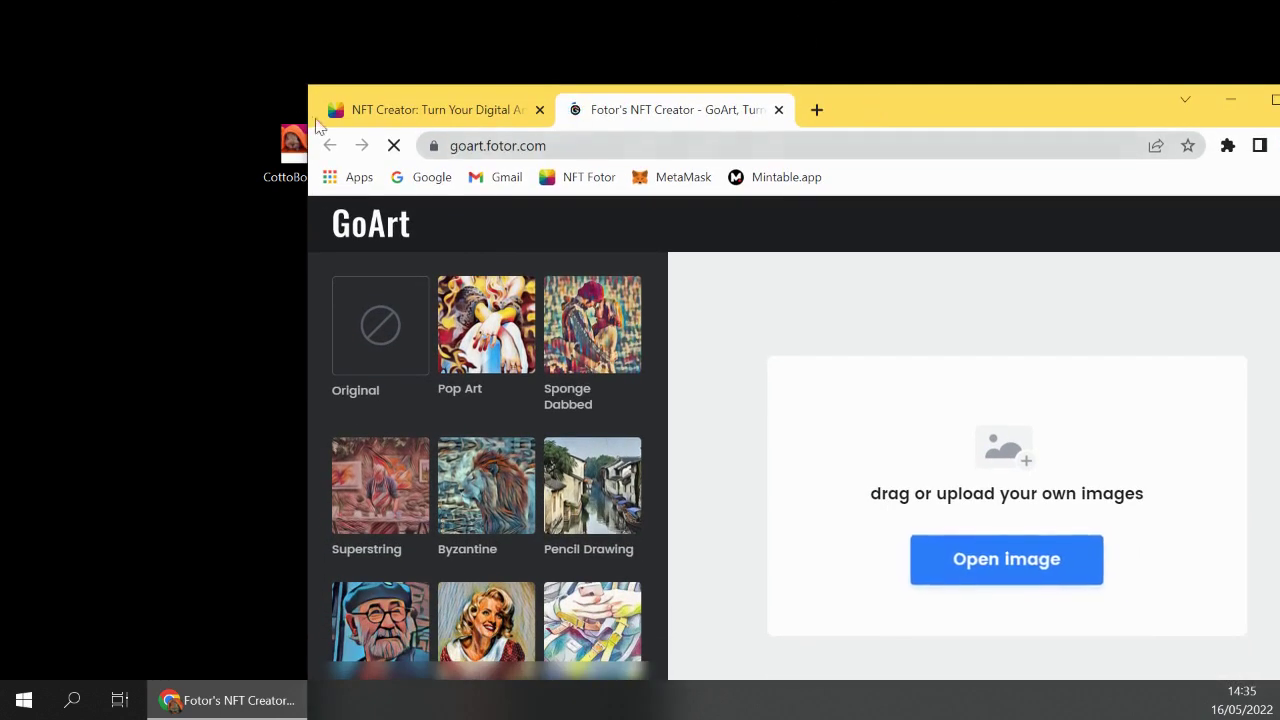
left_click_drag(283, 155, 945, 563)
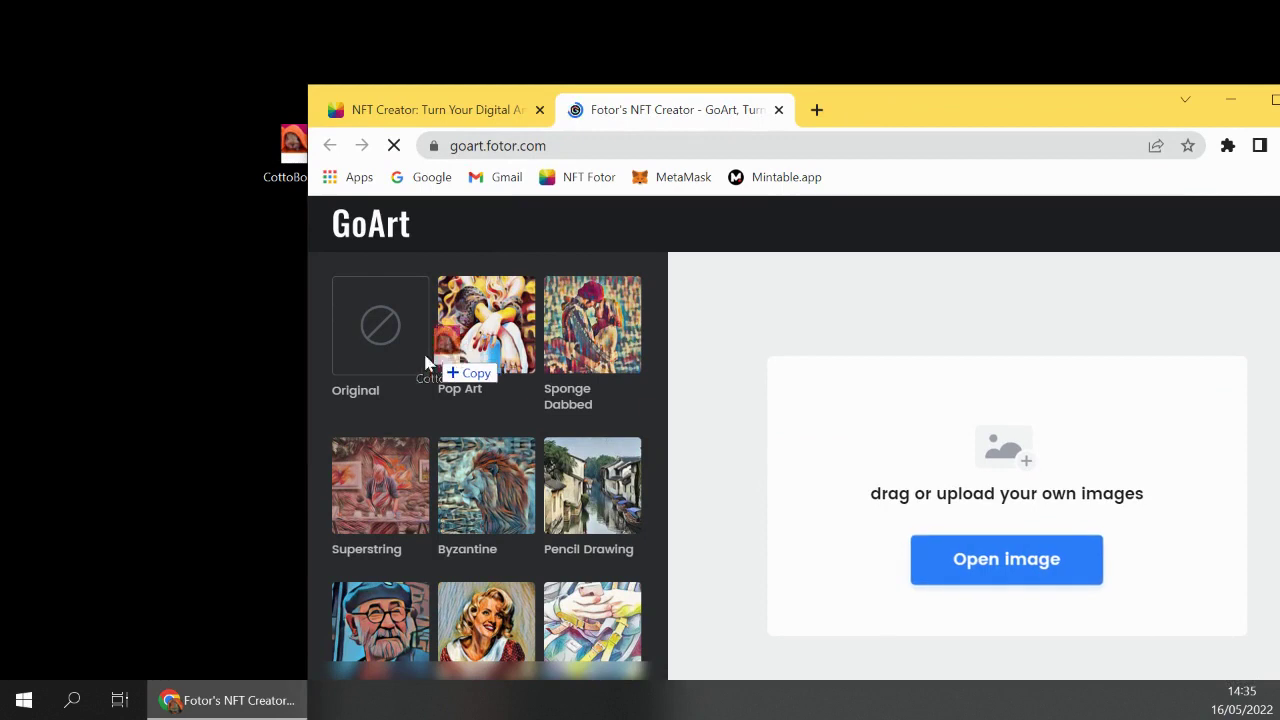
left_click_drag(945, 563, 1005, 490)
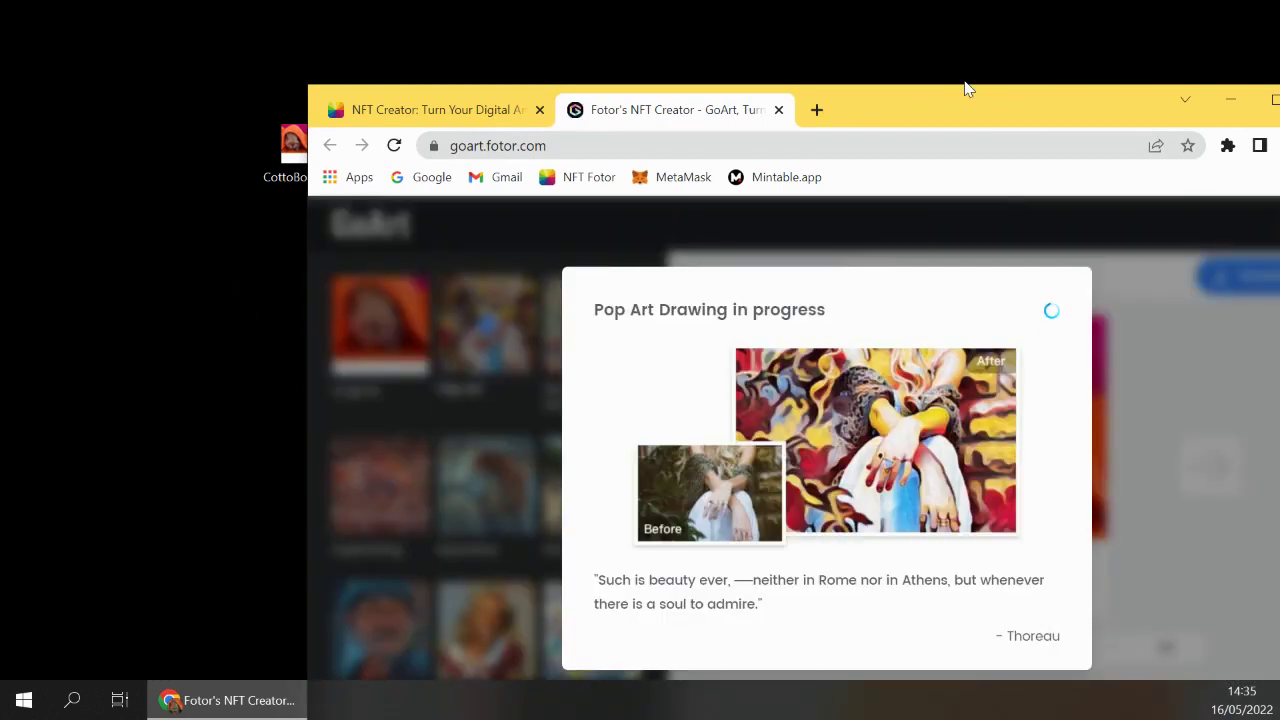
Maximize Chrome and wait for the Pop Art bunny render with the watermark at 80 intensity
left_click_drag(929, 109, 930, 117)
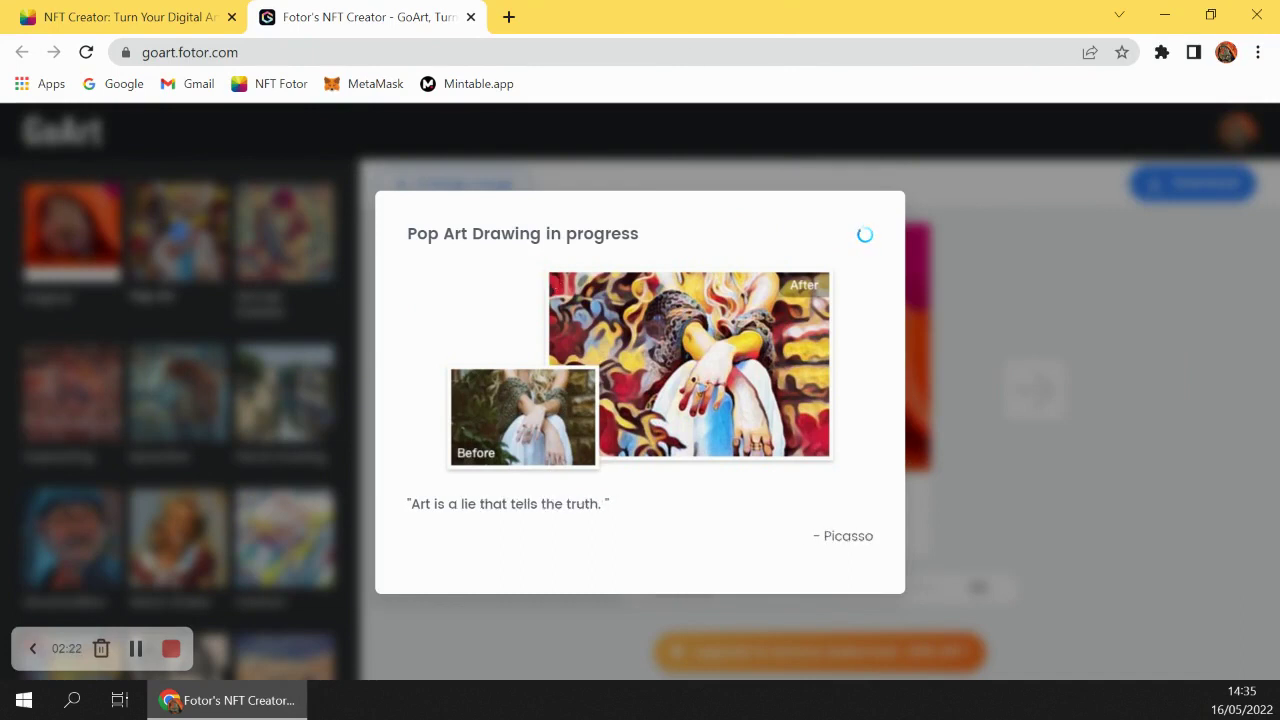
left_click(170, 698)
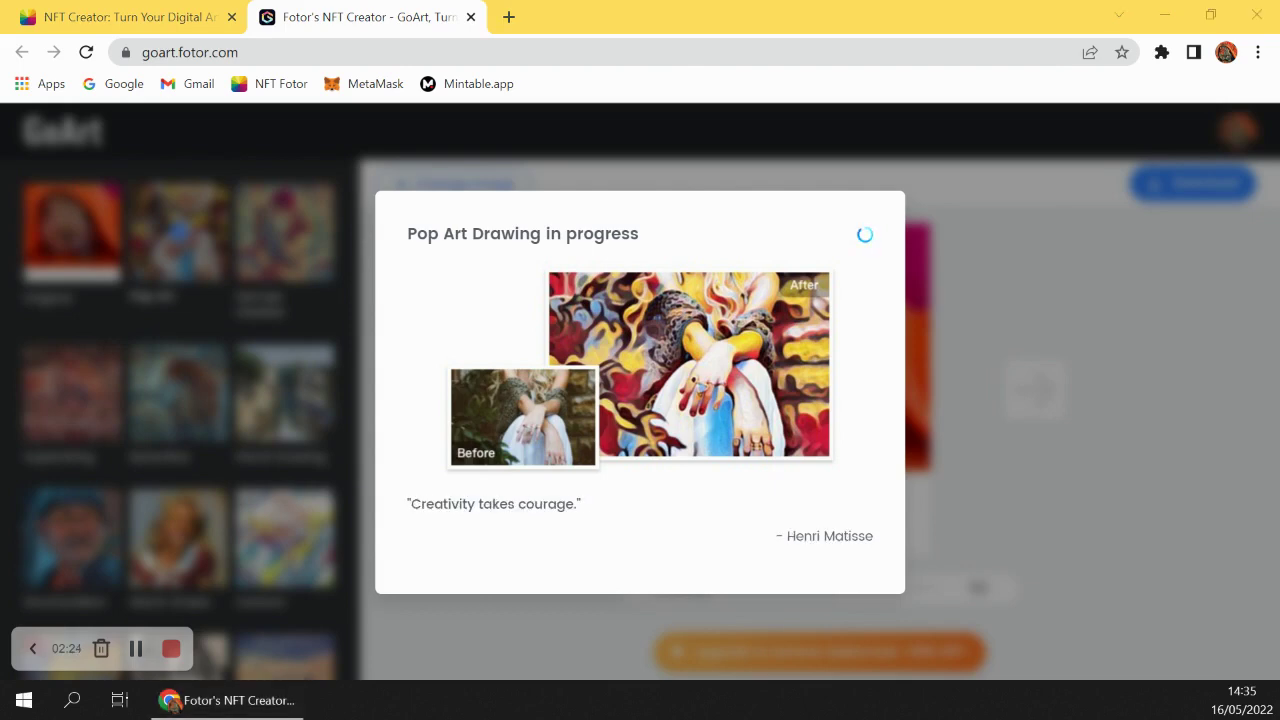
left_click(638, 8)
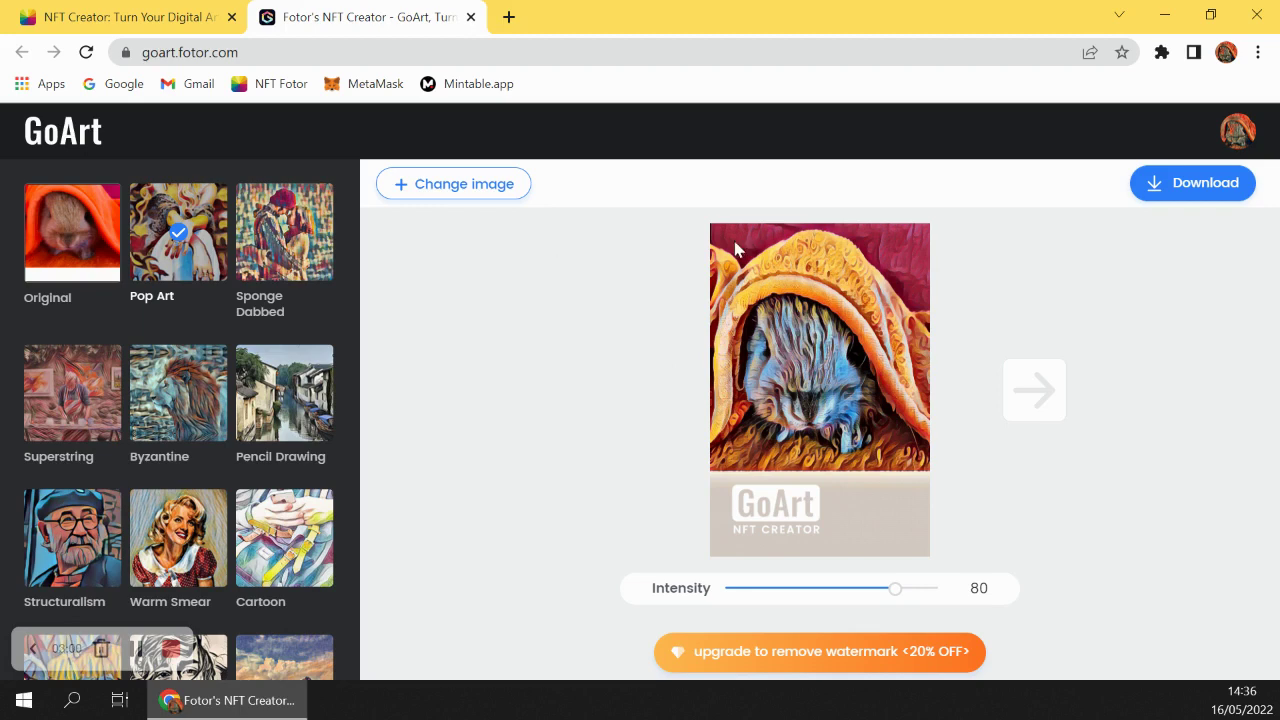
Download the free-size 475 × 720 px Pop Art image and show it in its folder
left_click(1176, 193)
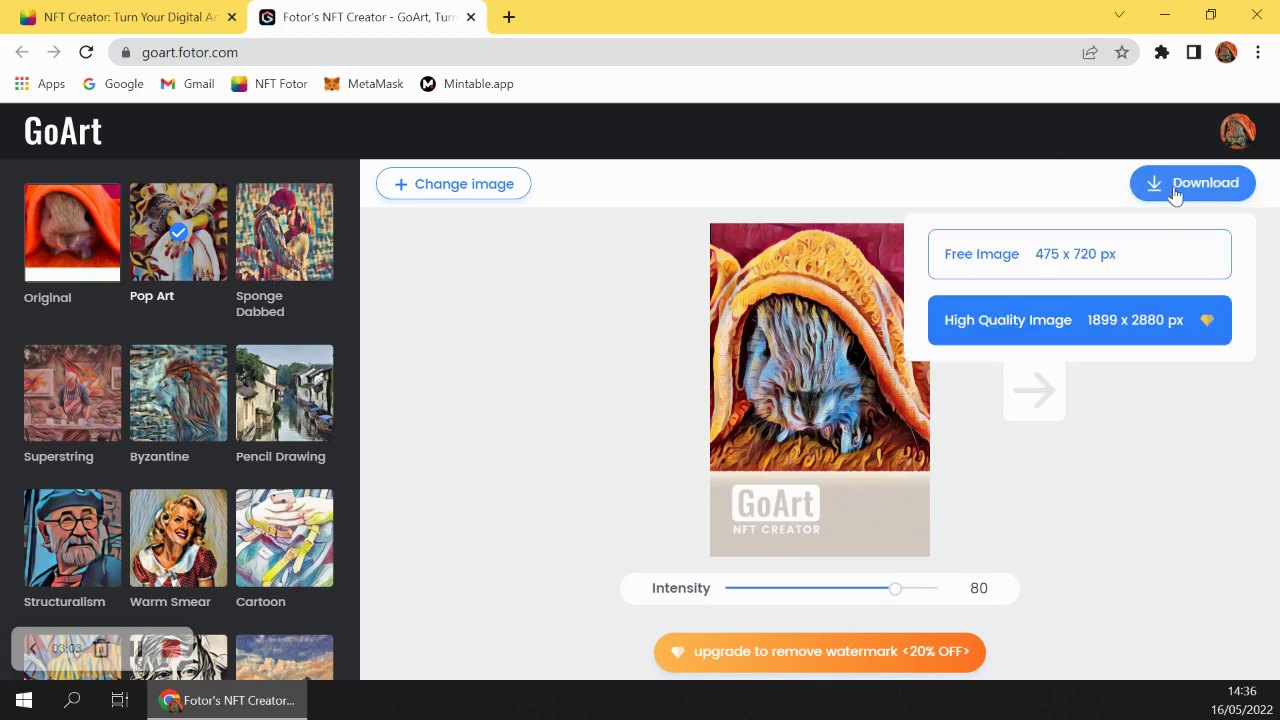
left_click(1015, 257)
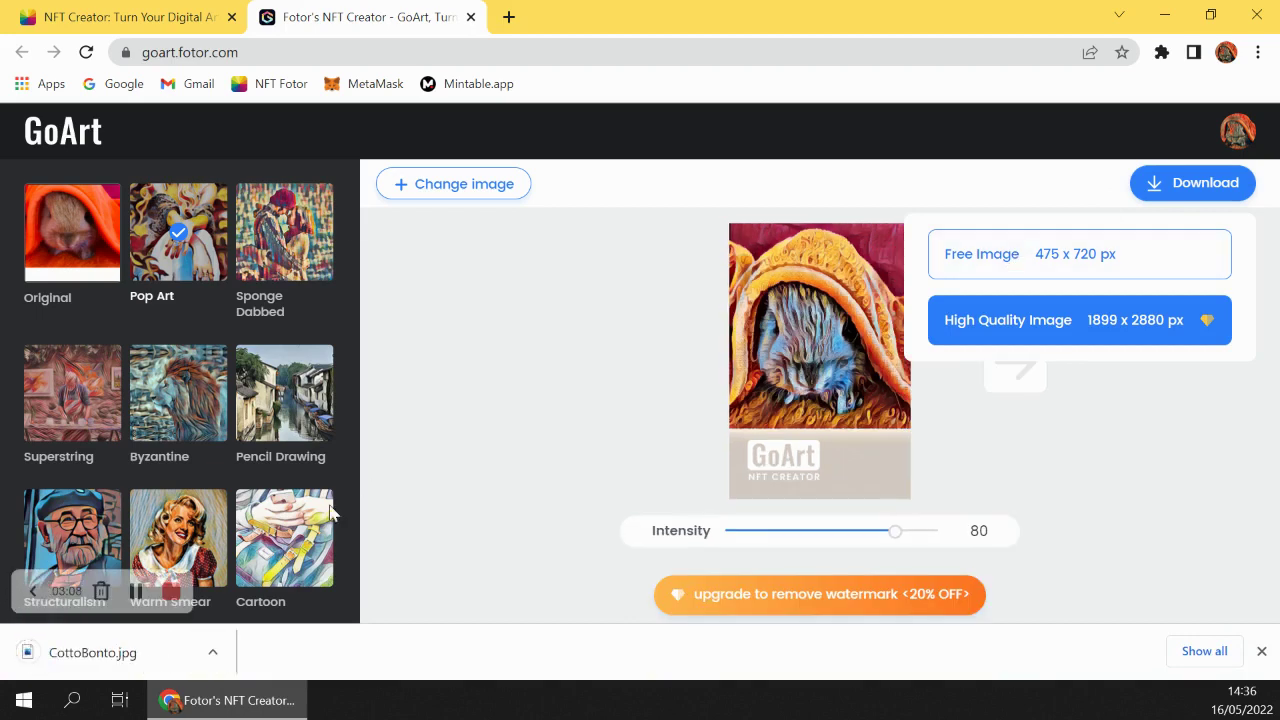
left_click(212, 653)
left_click(255, 585)
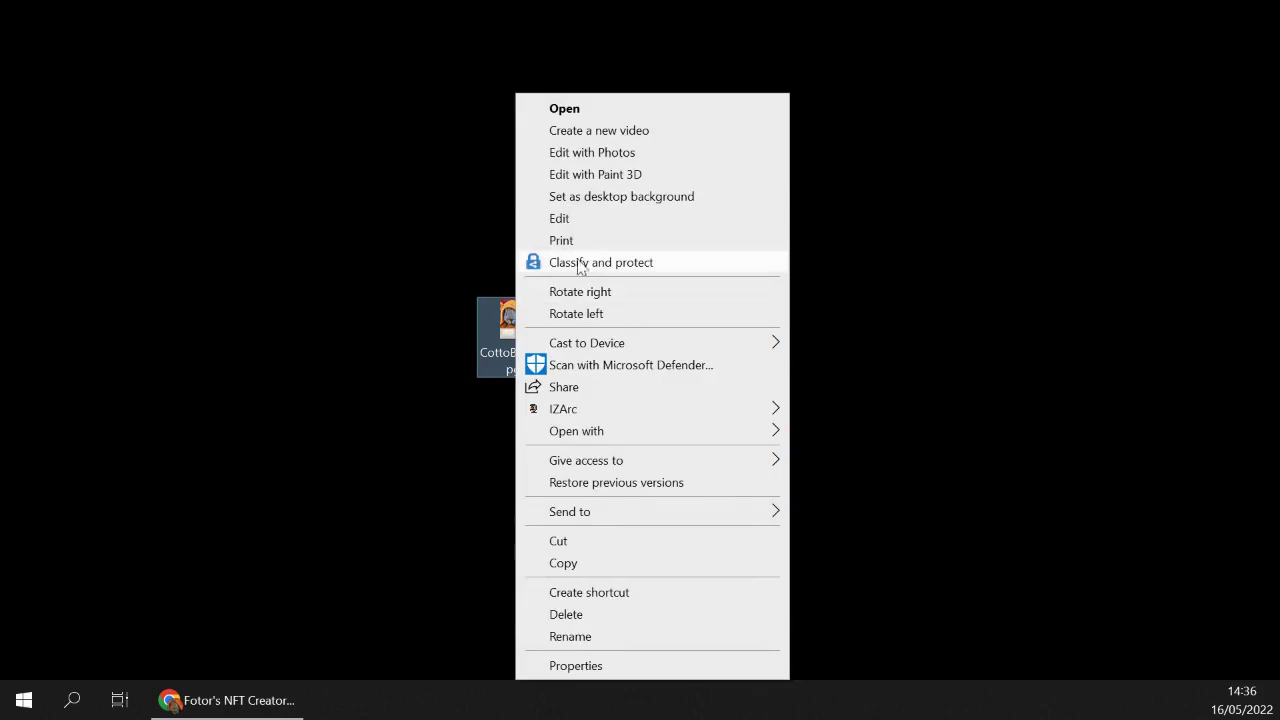
Crop CottoBonto.jpg in Paint to 475 × 532 px, removing the watermark, and save
left_click(606, 217)
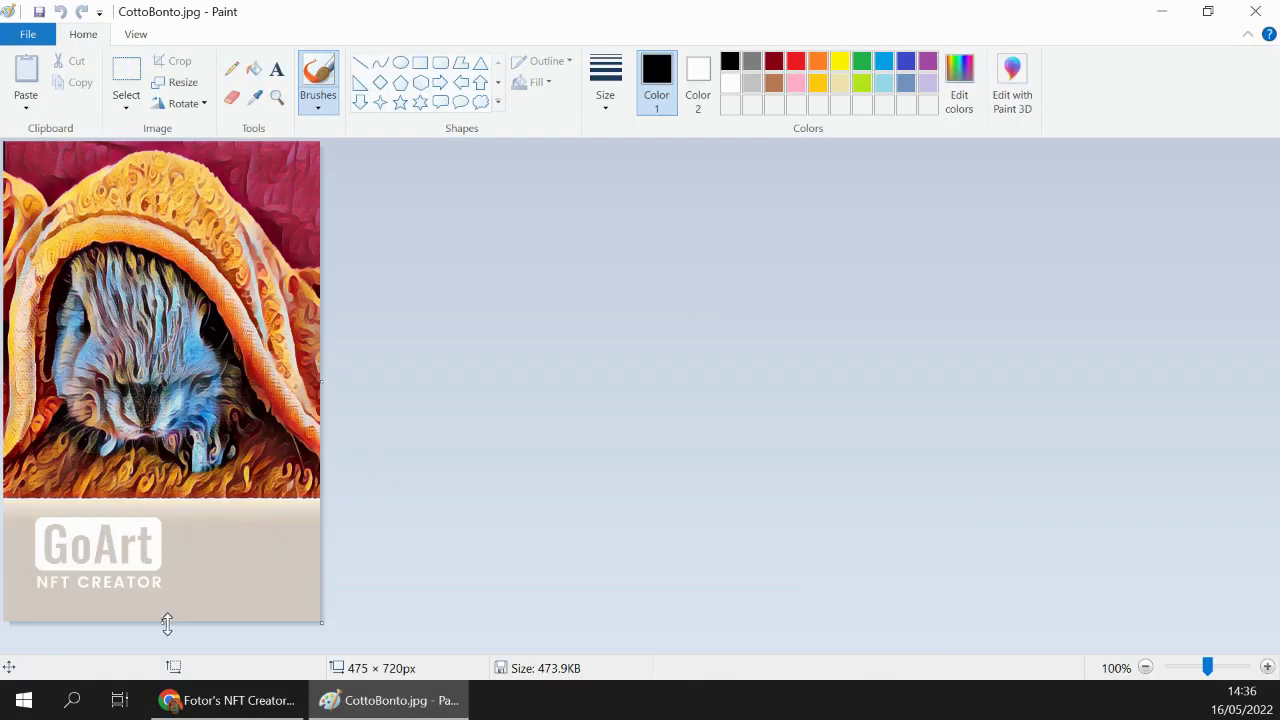
left_click_drag(167, 624, 182, 497)
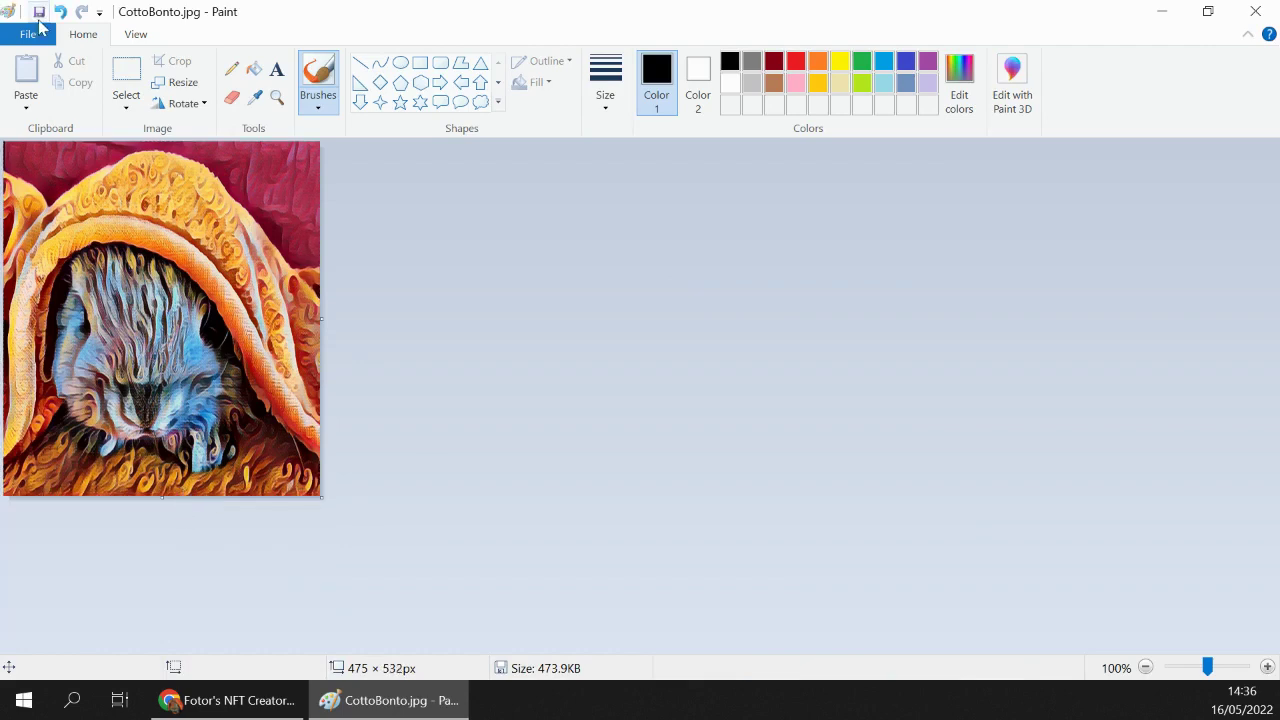
left_click(40, 14)
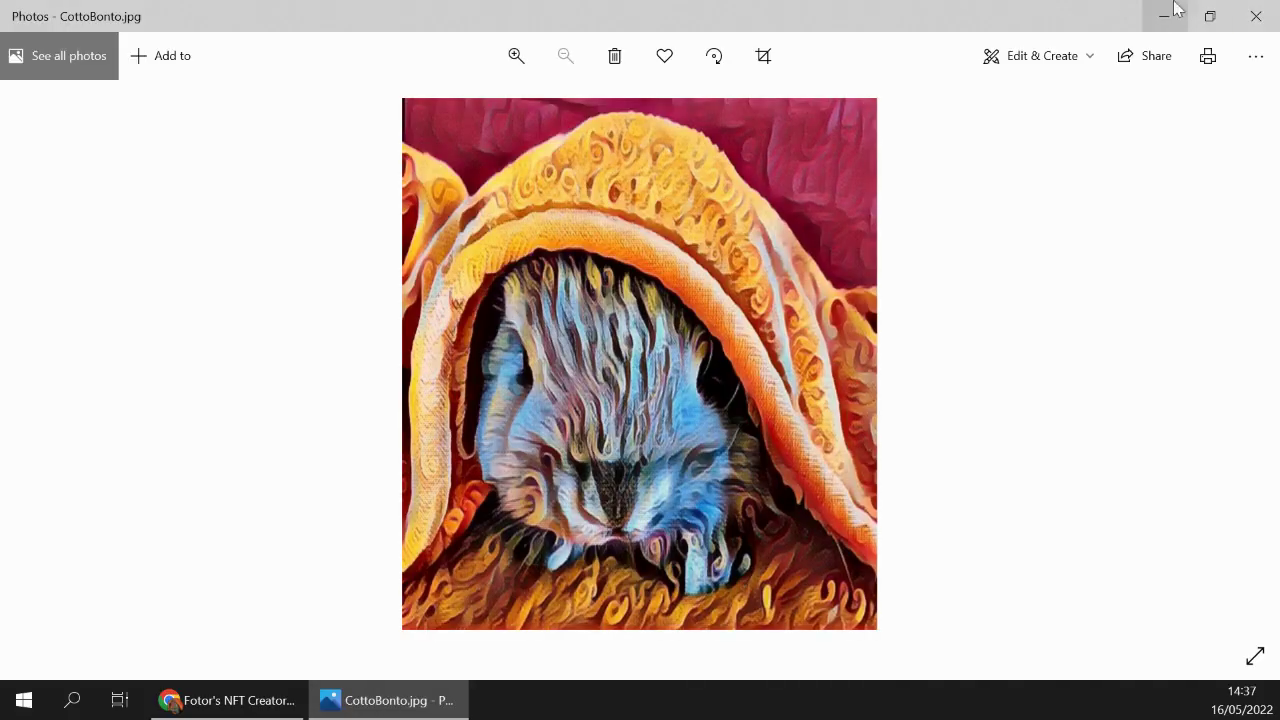
left_click(1257, 16)
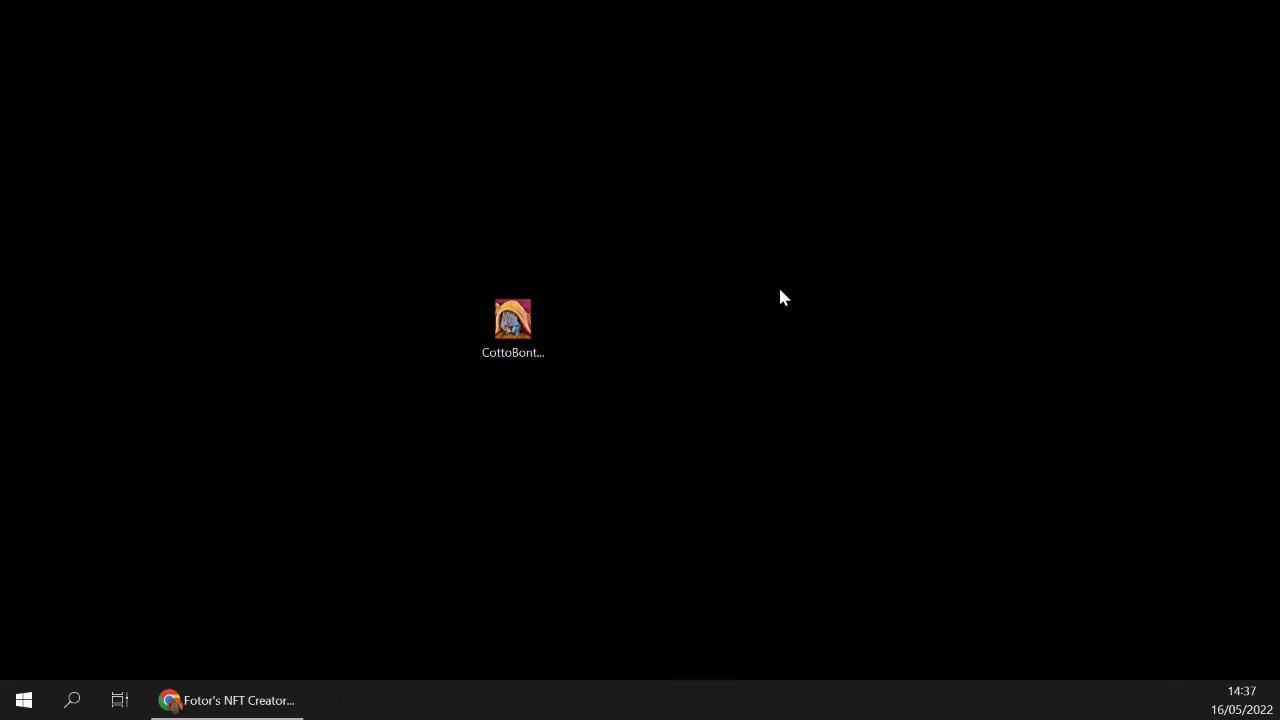